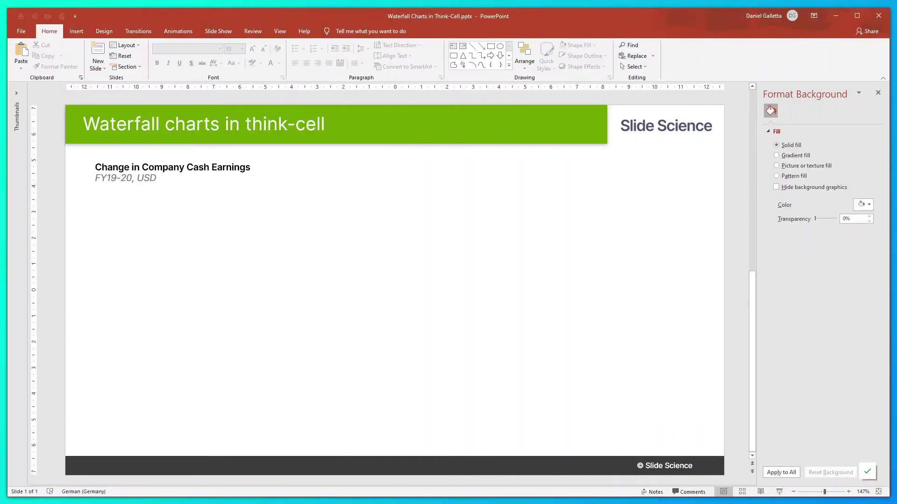
Insert a think-cell Build-up Waterfall chart and place it below the Change in Company Cash Earnings heading
click(76, 30)
click(277, 63)
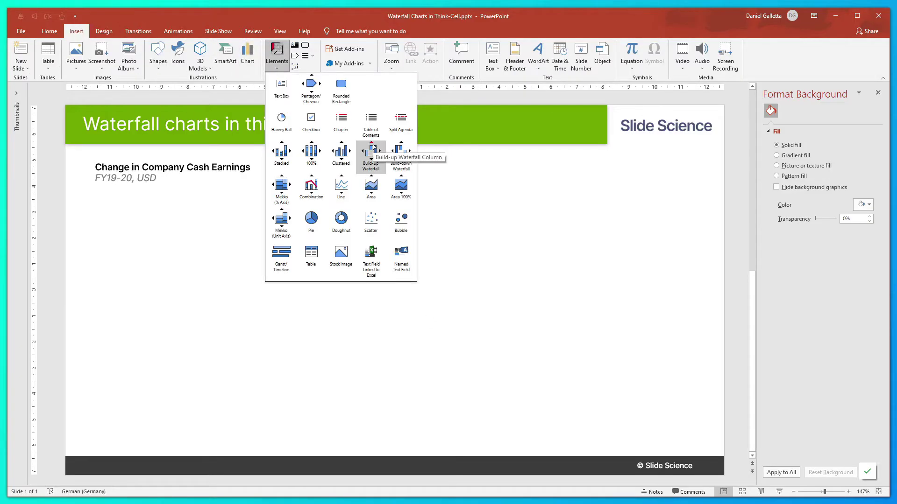
click(372, 152)
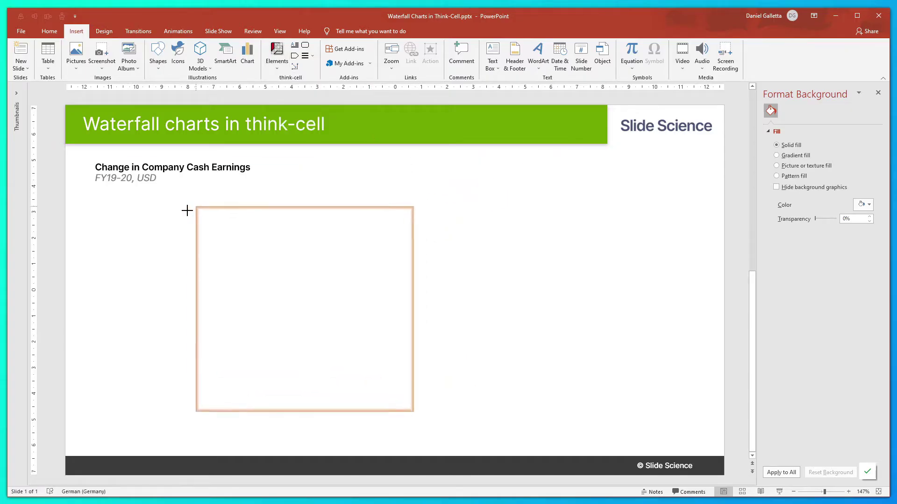
click(161, 212)
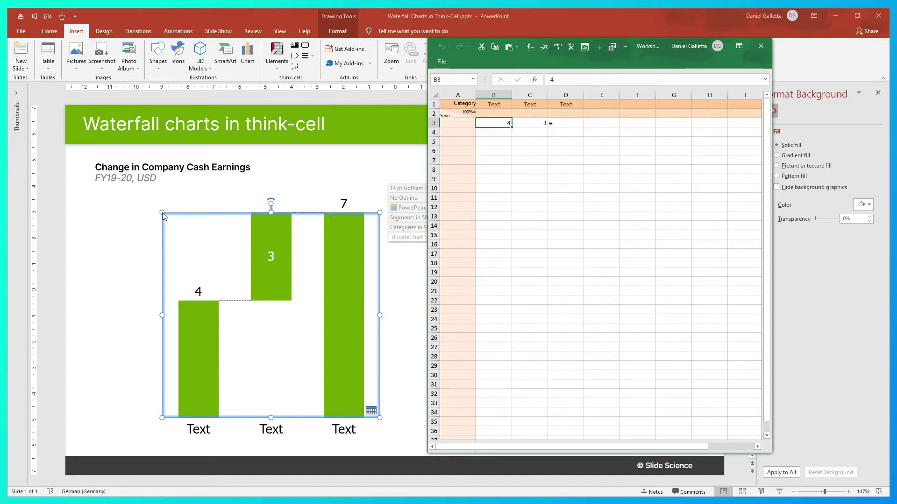
Enter categories FY19 Cash Earnings through Risk with values 6.54, 1.14, 0.54, -0.45, -0.1, -0.56 and 'e' in H3
key(Up)
key(Up)
text(FY19 Cash Earnings	Sales Income	Servicing Income	Ongoing Expenses	Investments	Risk)
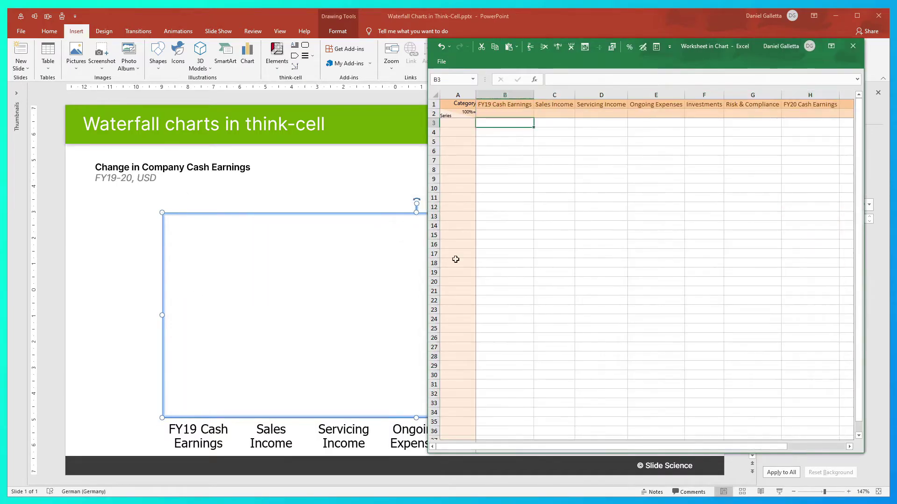
text(6.54	1.14	0.54	-0.45	-0.1	-0.56)
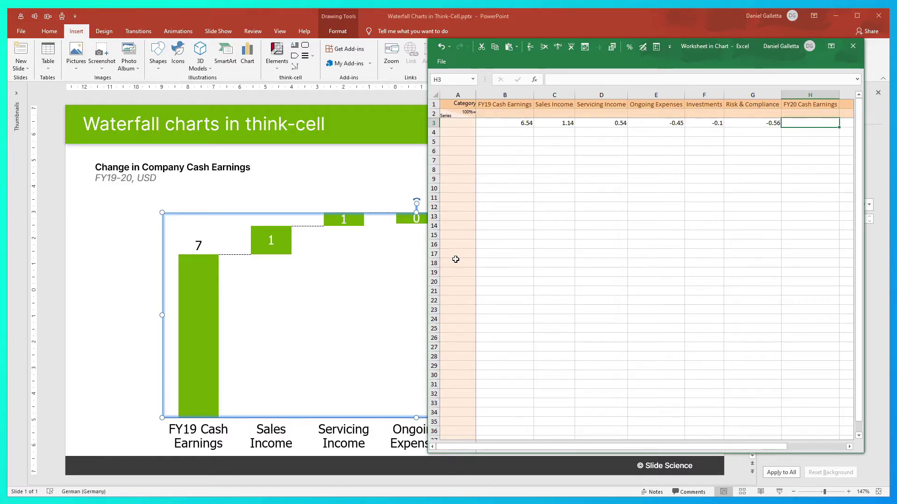
text(e)
key(Return)
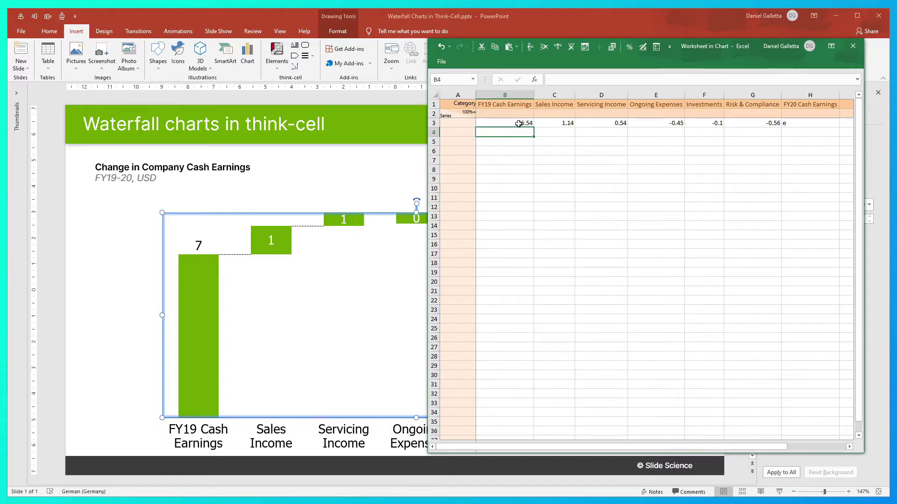
Check the values in cells C3 to H3, then close the datasheet to view the waterfall
click(560, 123)
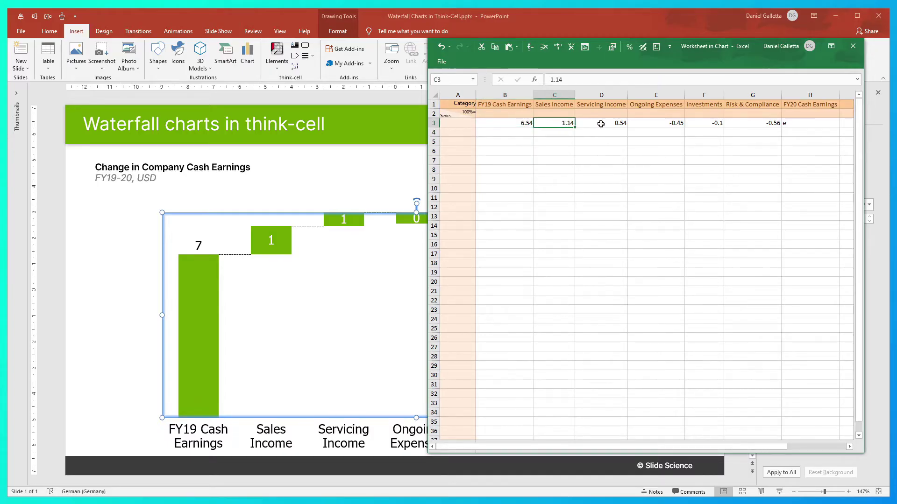
click(600, 124)
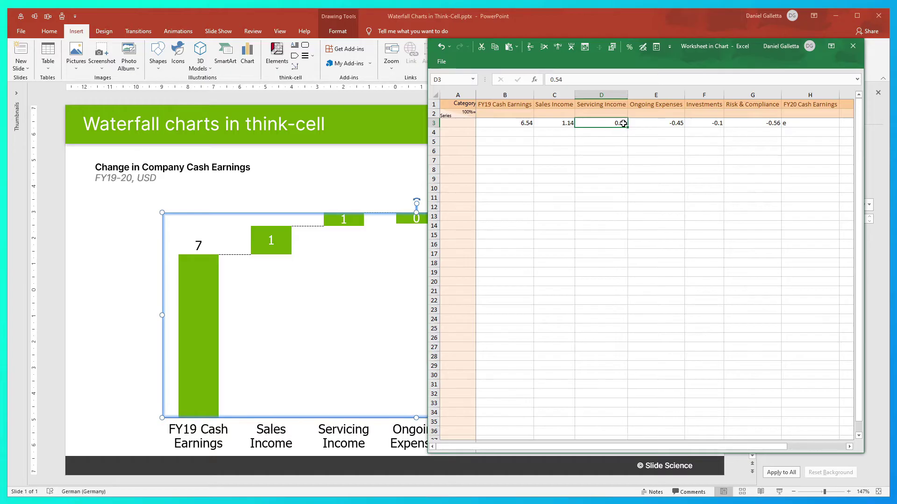
click(638, 124)
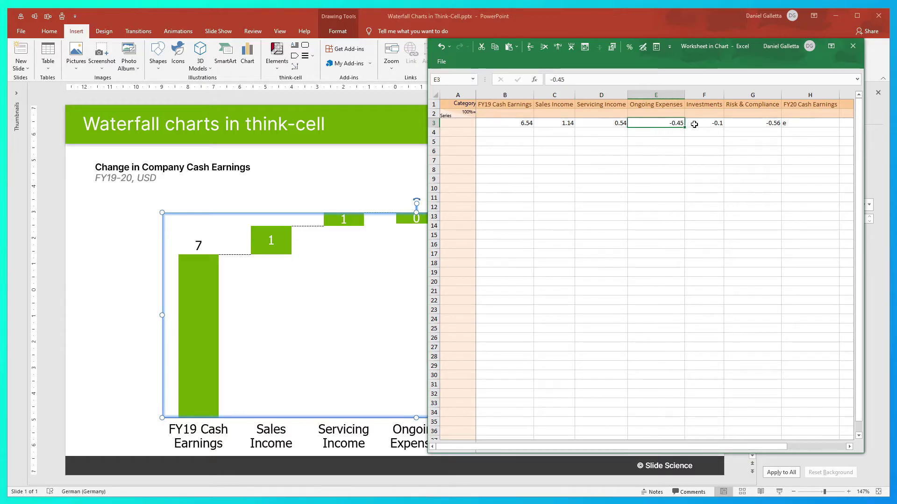
click(692, 125)
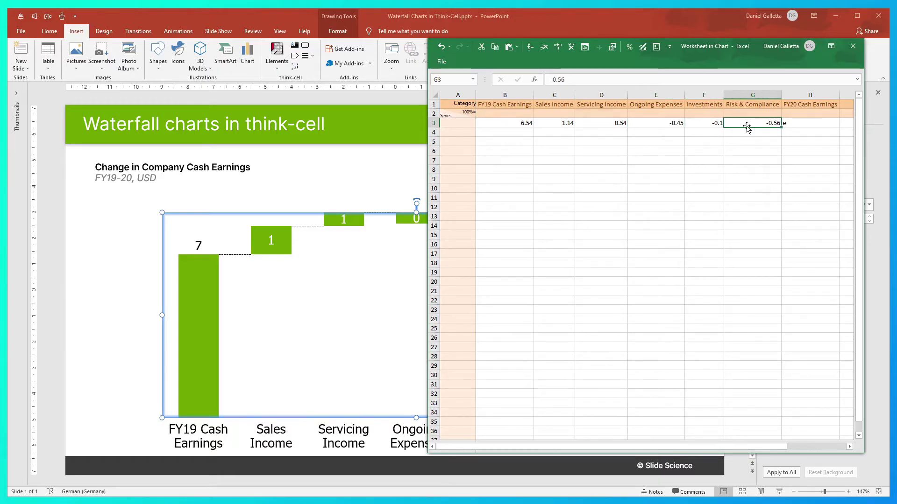
click(822, 121)
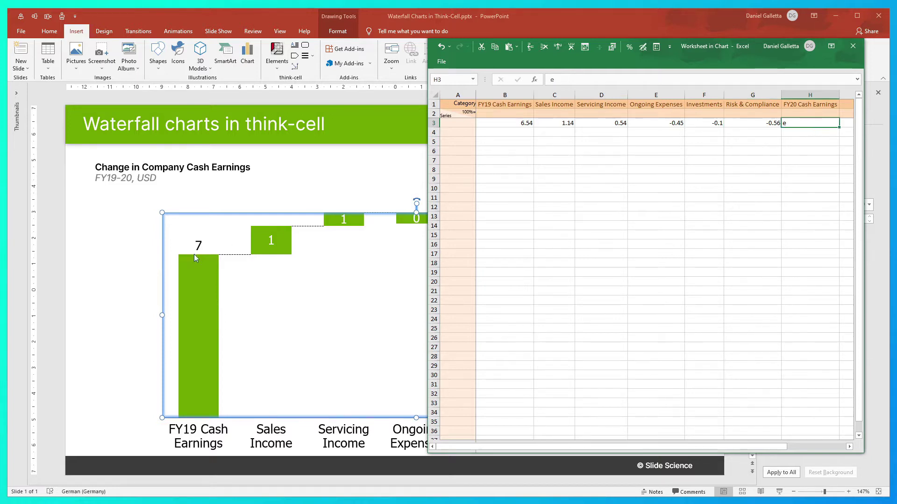
click(147, 254)
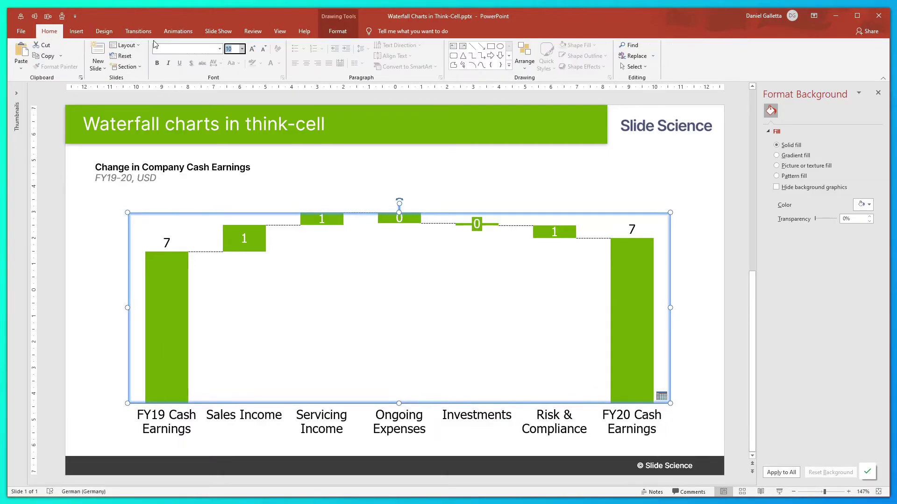
Format the value labels with two decimals, such as 6.54, 1.14 and the 7.11 total
click(631, 232)
click(691, 189)
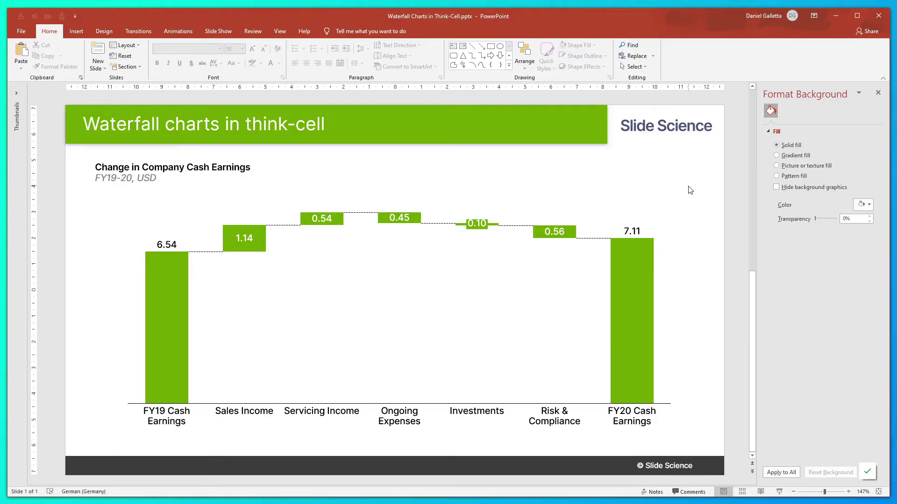
click(524, 266)
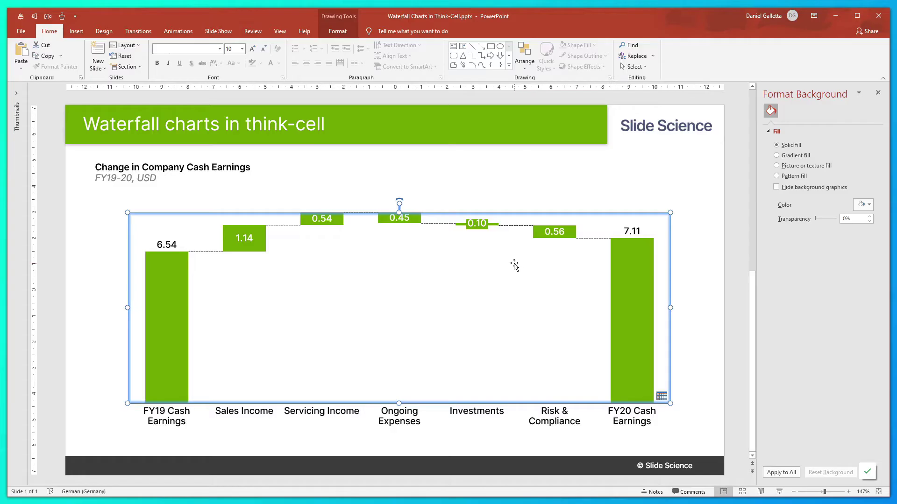
double_click(517, 266)
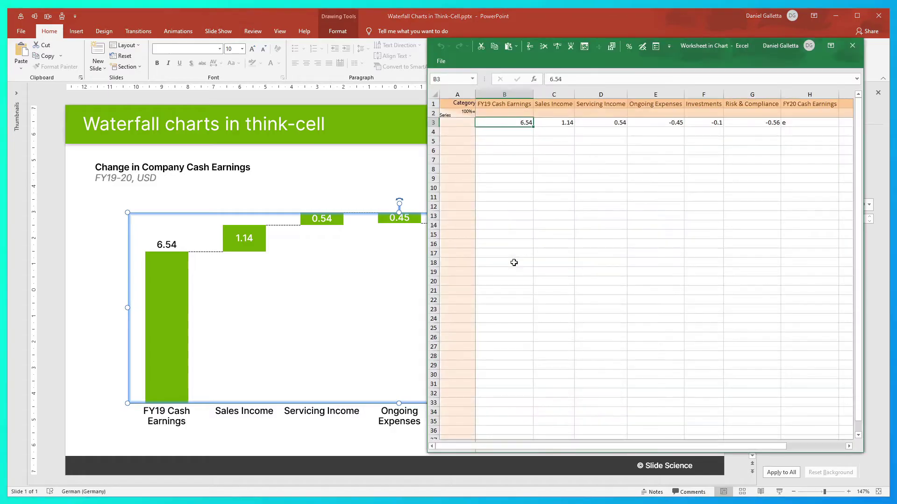
click(588, 122)
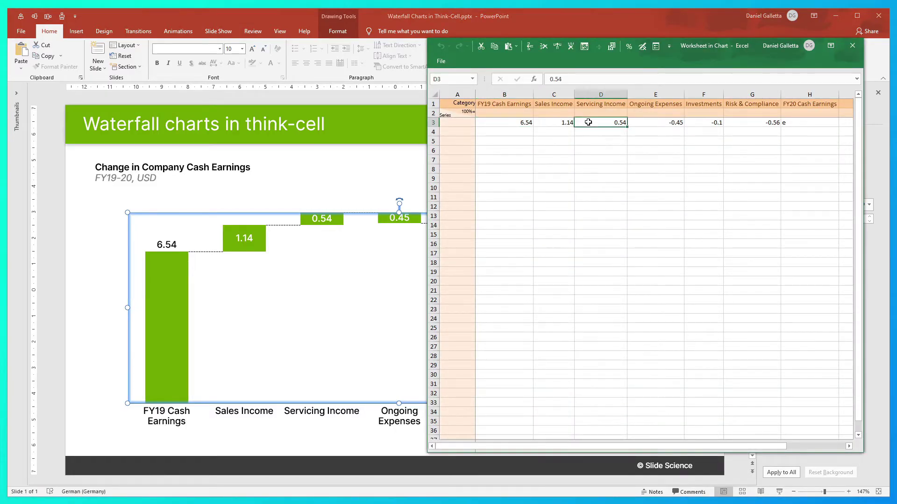
text(0.24)
key(Return)
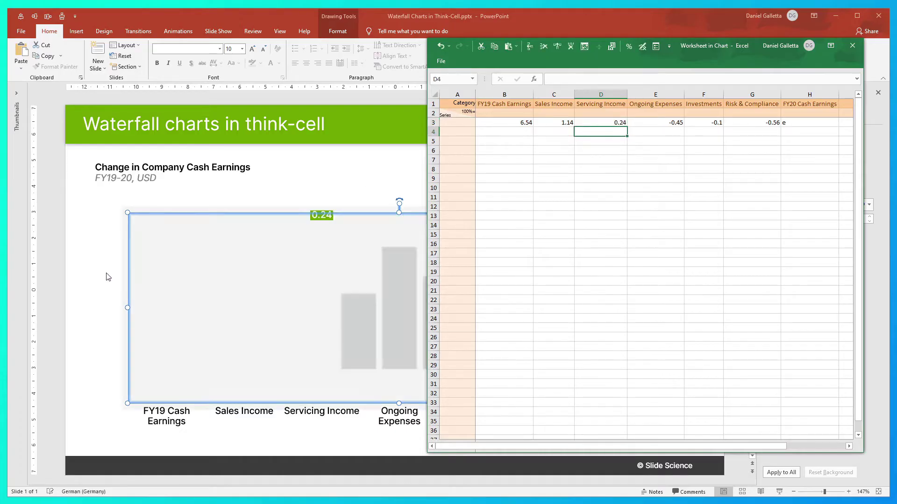
click(107, 277)
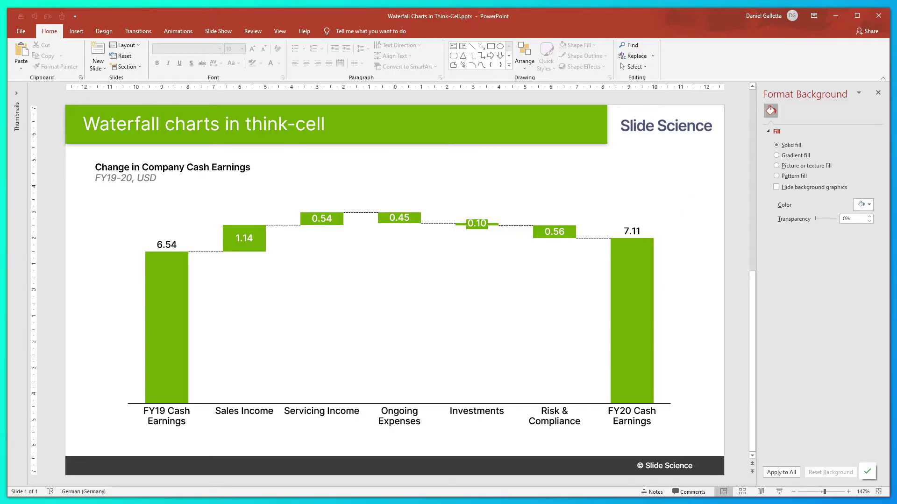
click(419, 284)
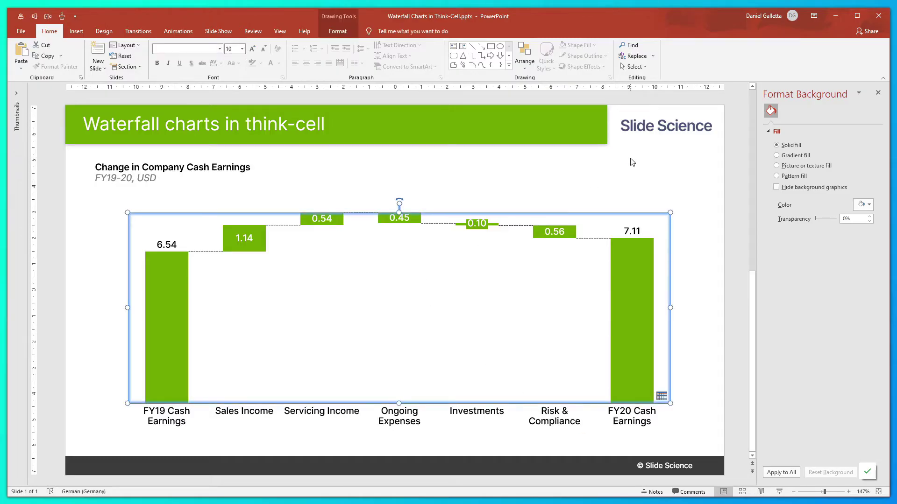
right_click(648, 95)
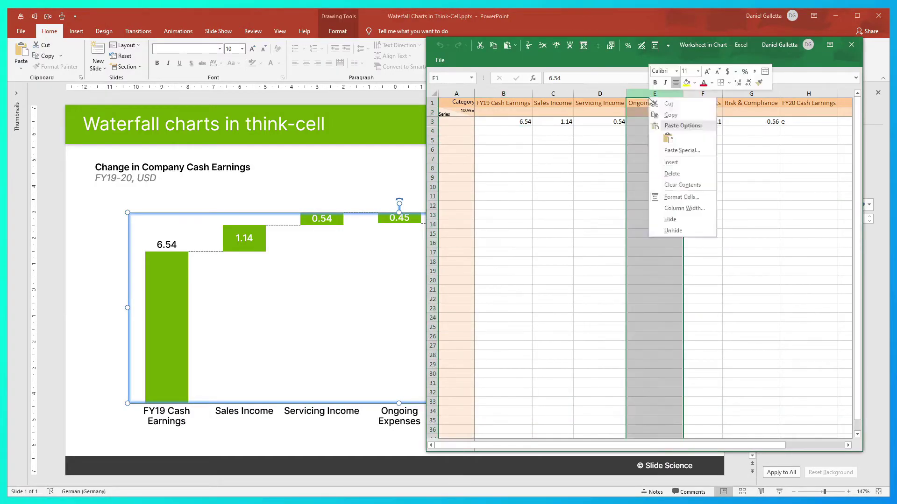
click(668, 163)
click(656, 102)
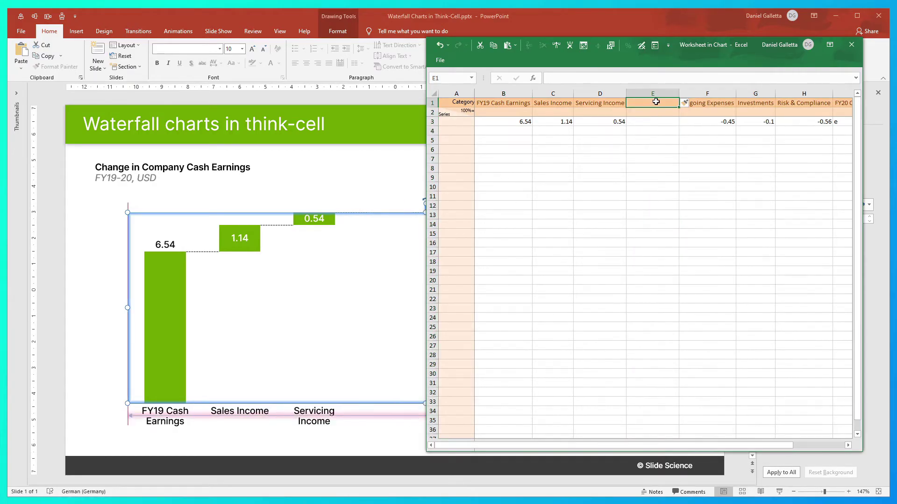
text(FY20 Pre-Exp)
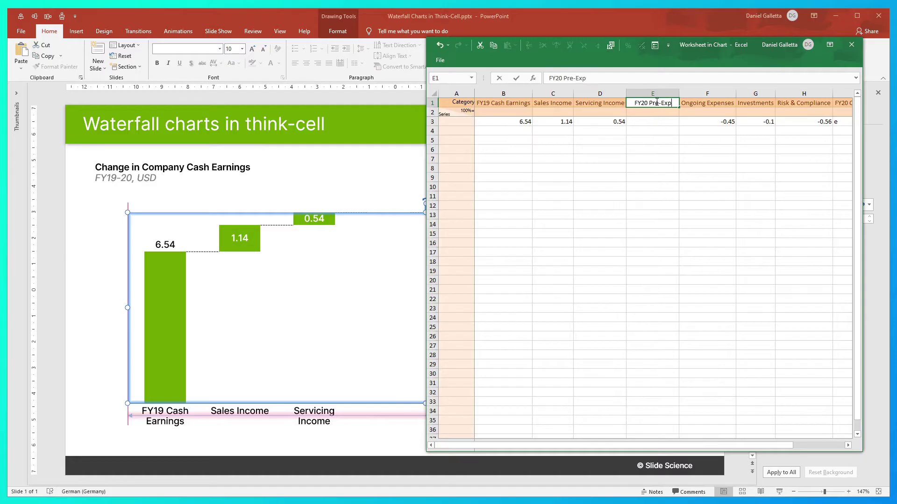
text(enses Cash Earnings)
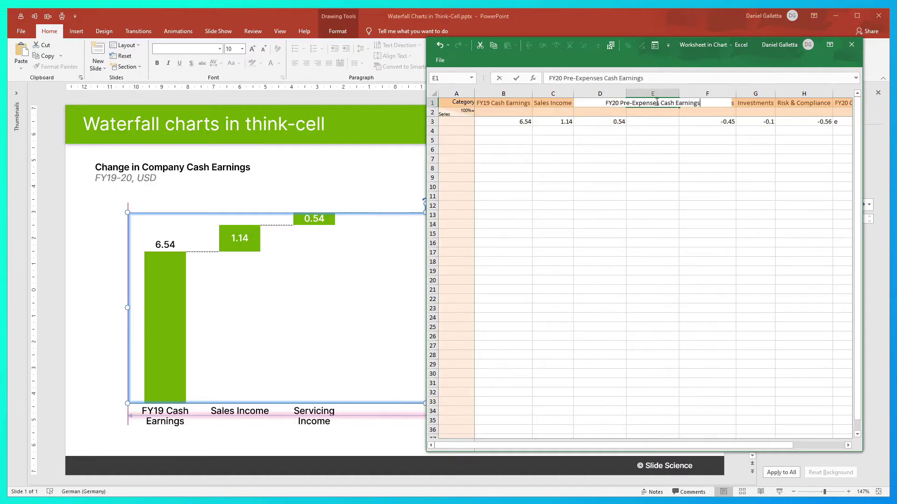
key(Return)
click(656, 124)
text(e)
click(656, 139)
click(393, 174)
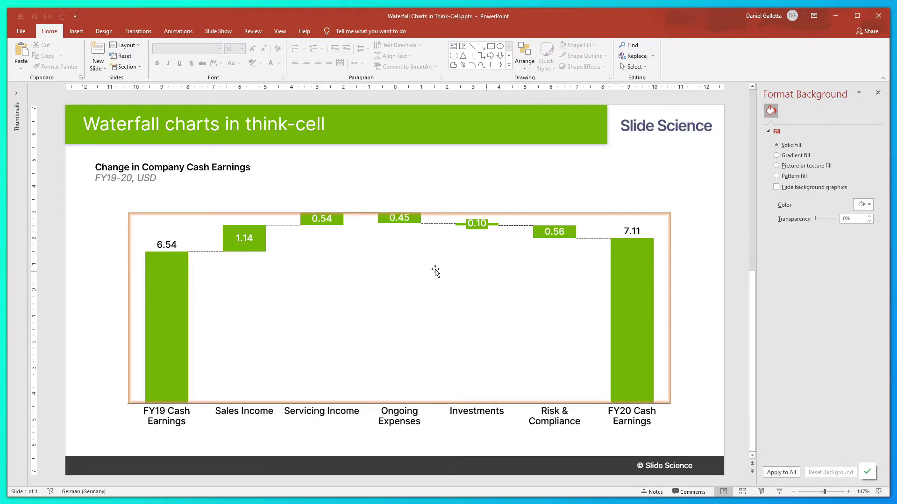
Add an axis break to the FY19 Cash Earnings column
right_click(173, 329)
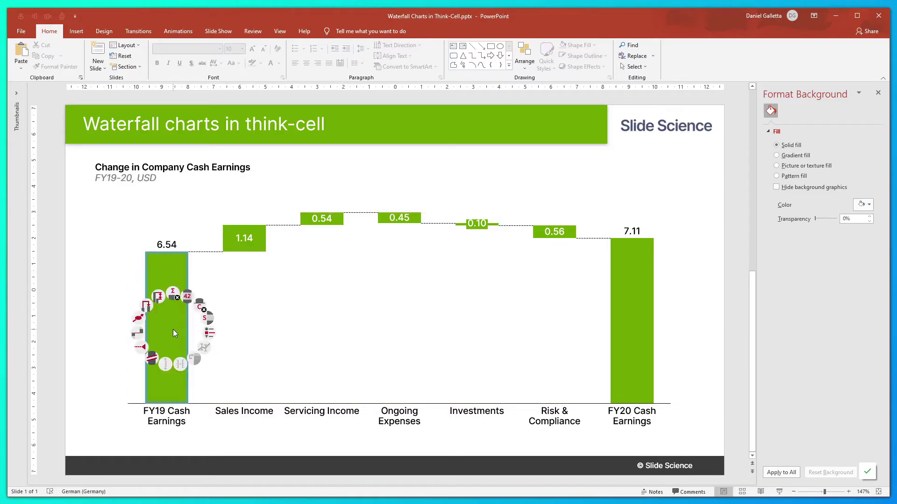
click(156, 362)
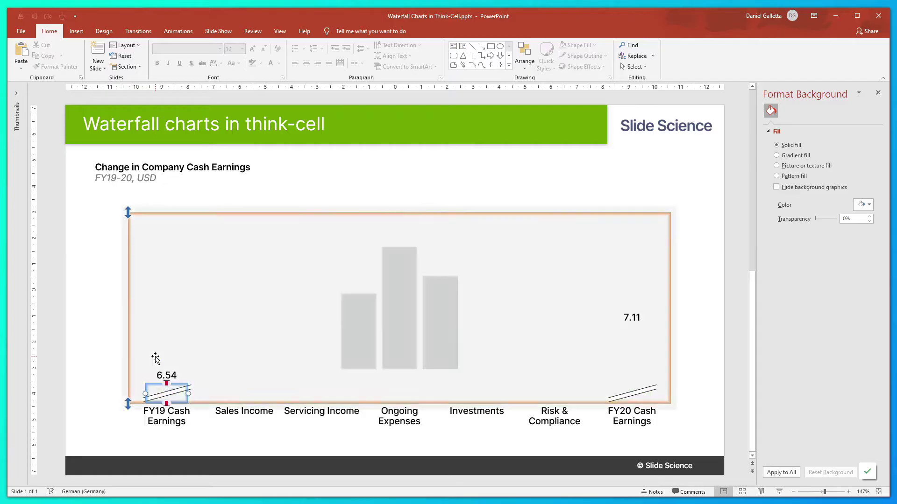
click(90, 437)
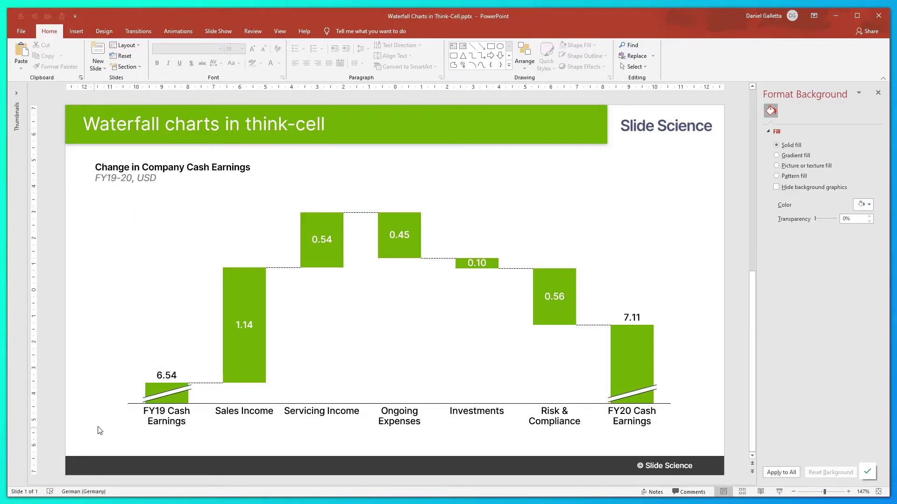
Drag the axis break upward so the middle change bars become much taller
click(187, 392)
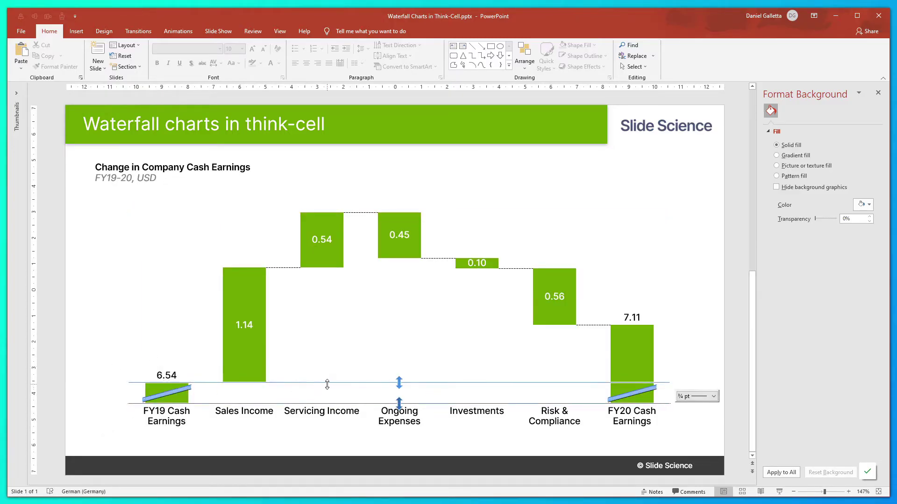
drag(327, 384, 333, 305)
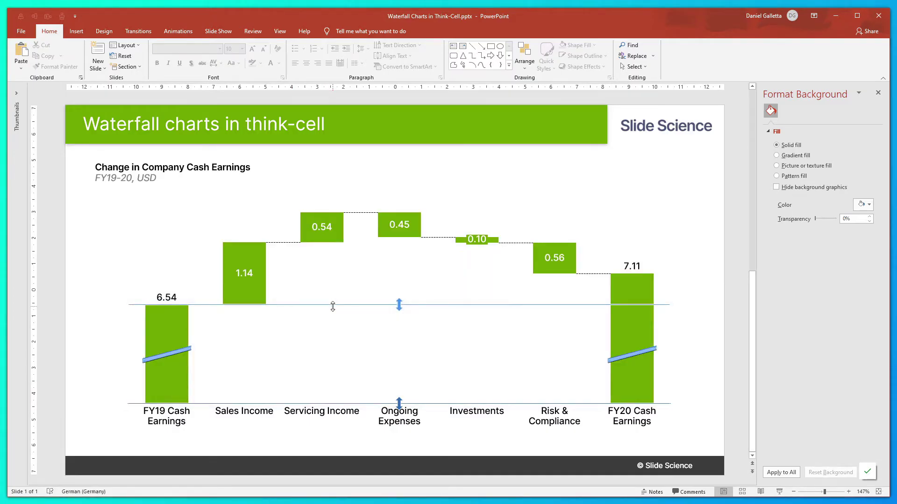
click(86, 390)
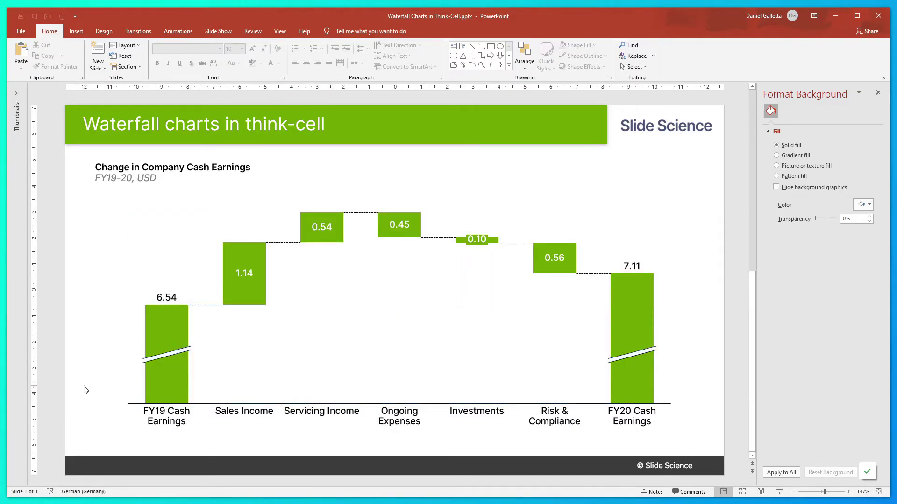
click(163, 356)
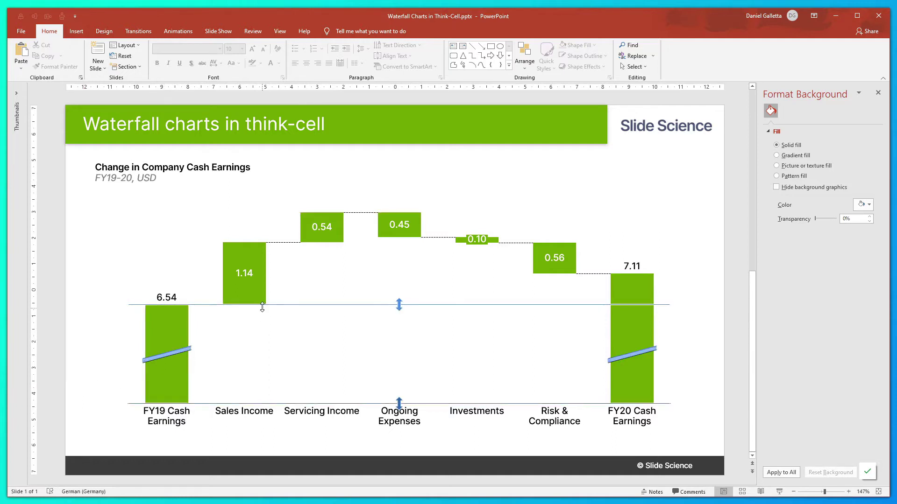
drag(262, 307, 262, 284)
click(96, 423)
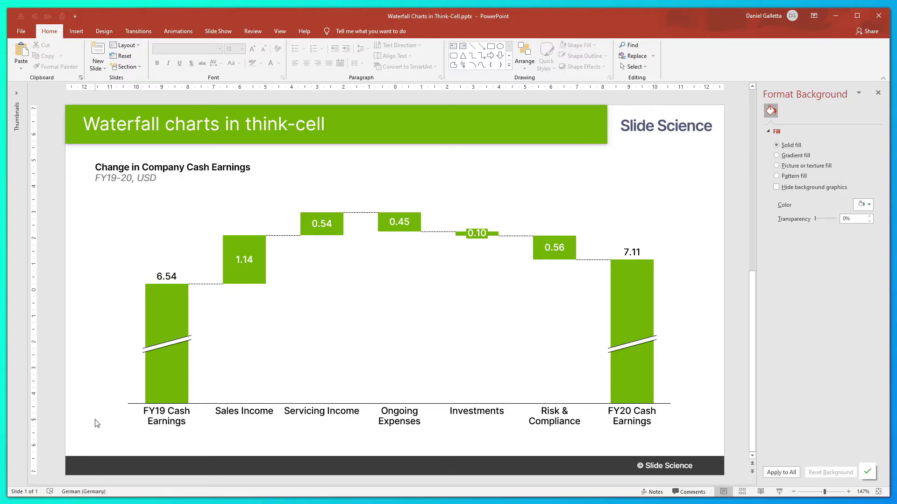
Colour the FY19 and FY20 Cash Earnings total columns dark grey
click(161, 303)
click(627, 284)
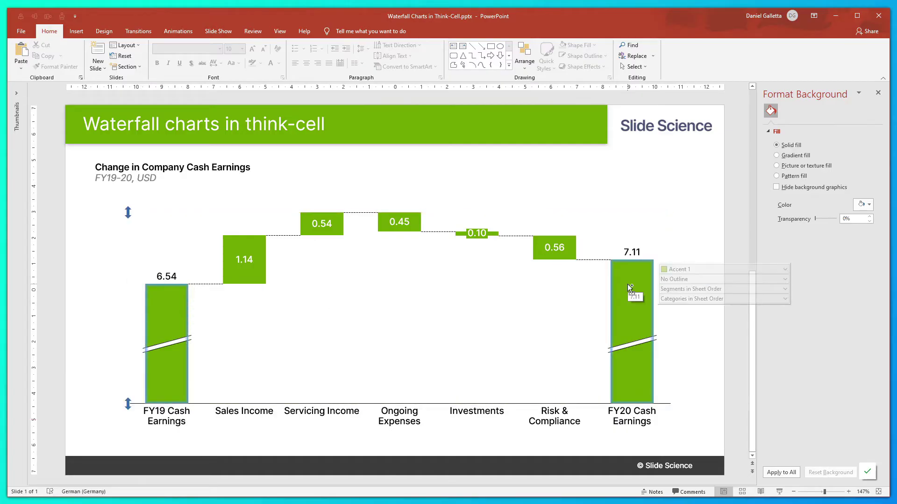
click(691, 271)
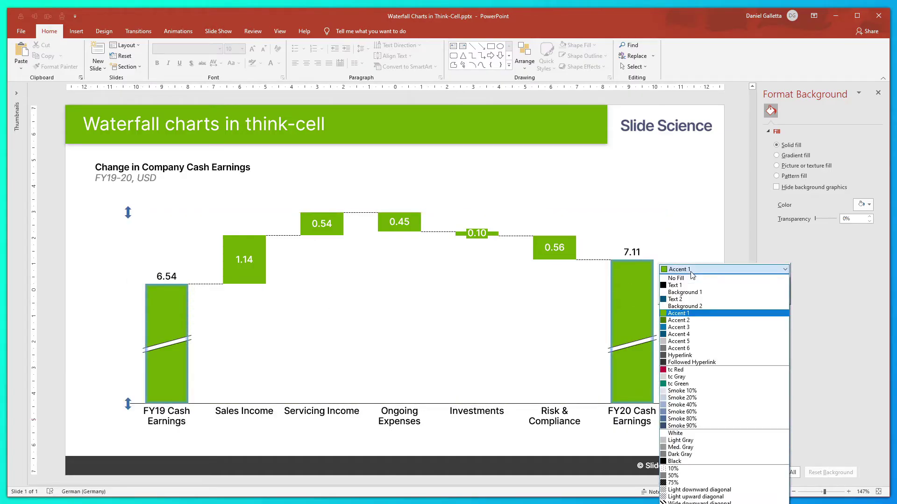
click(692, 356)
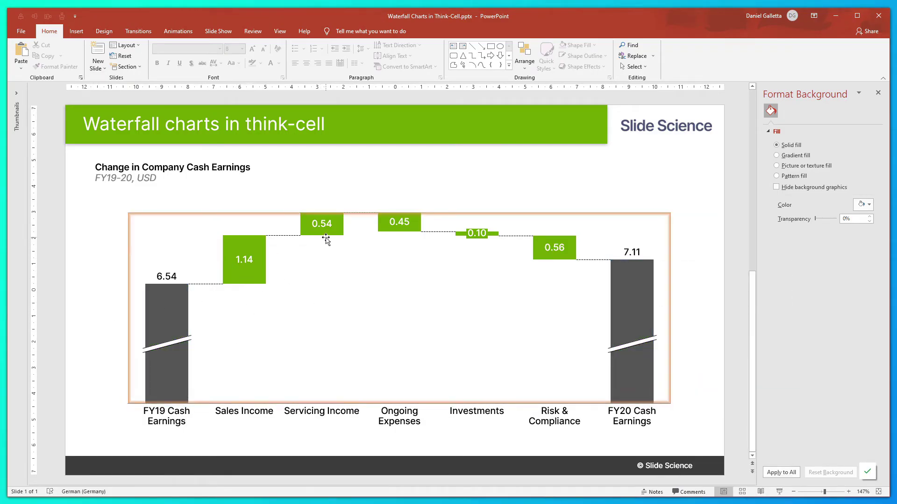
Colour the 0.45, 0.10 and 0.56 decrease segments tc Red
click(381, 225)
ctrl+click(483, 233)
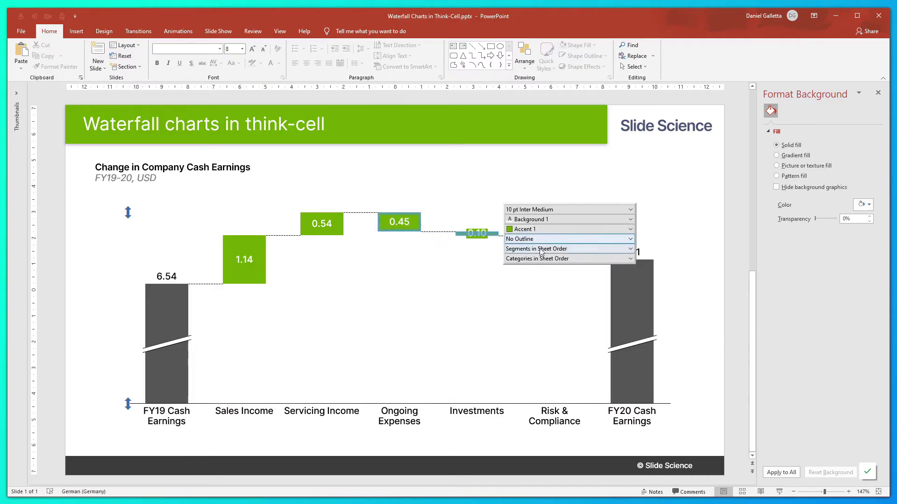
ctrl+click(542, 258)
click(604, 253)
click(607, 354)
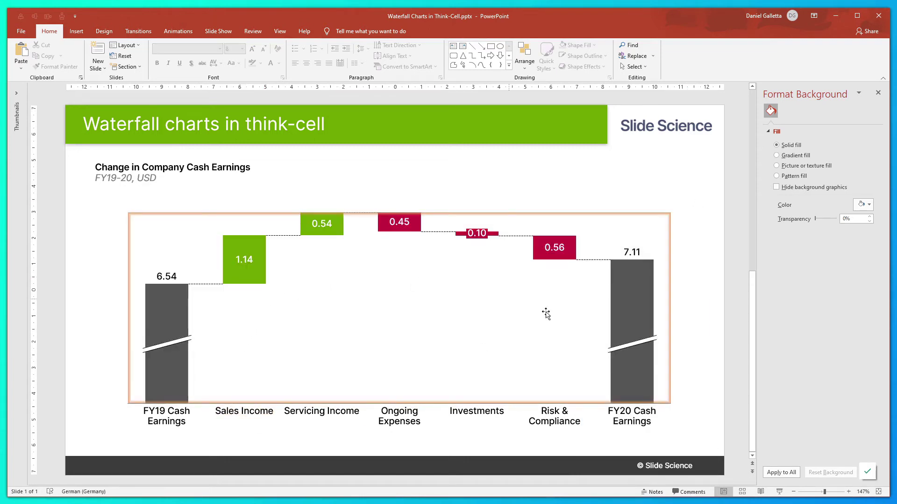
click(481, 459)
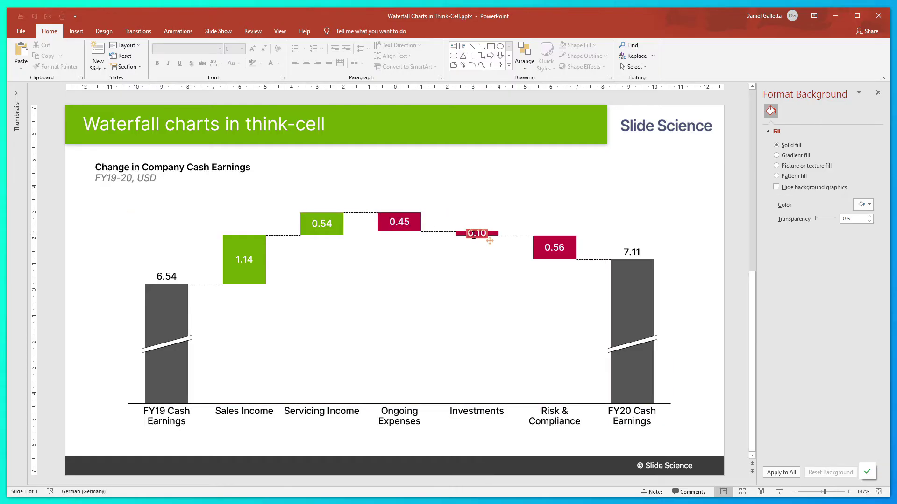
click(550, 253)
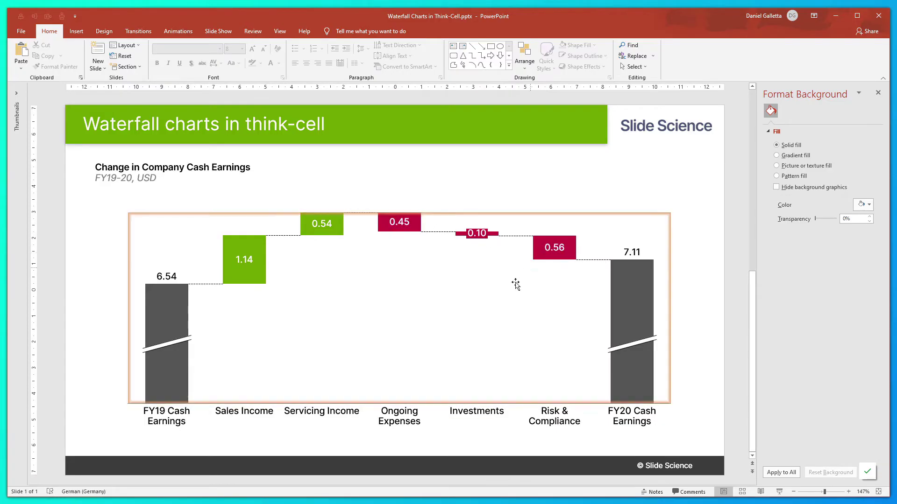
click(401, 225)
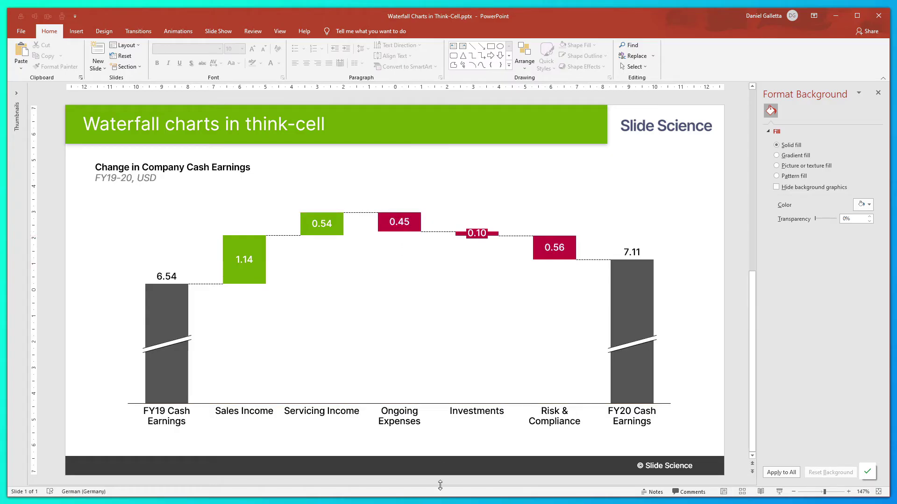
Apply the -1.00 number format so the decrease labels read -0.45, -0.10 and -0.56
click(411, 234)
click(411, 226)
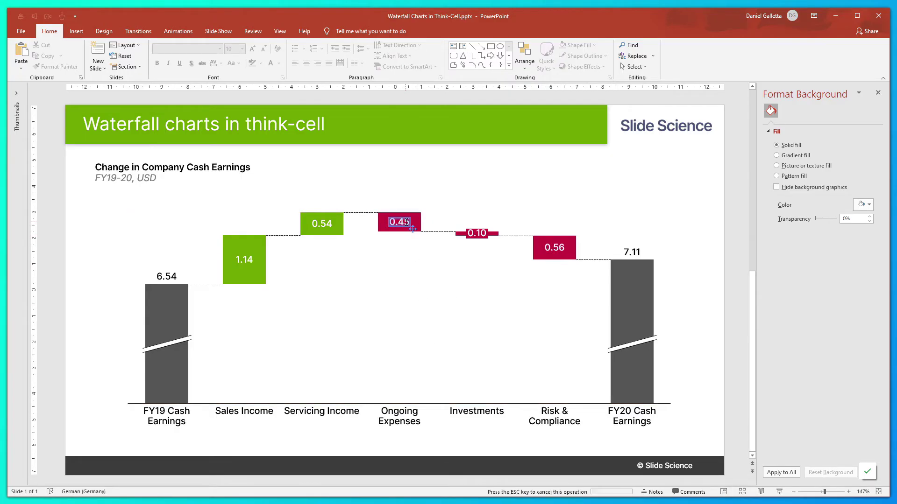
click(406, 223)
click(560, 247)
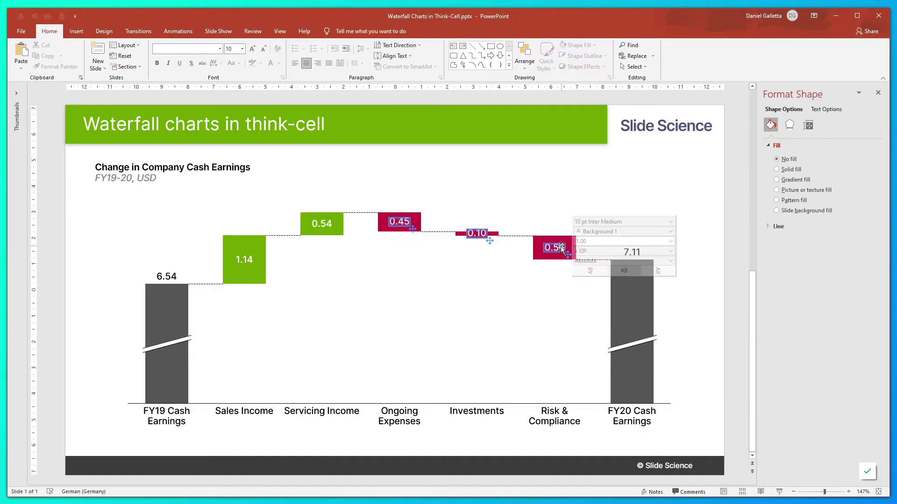
click(671, 242)
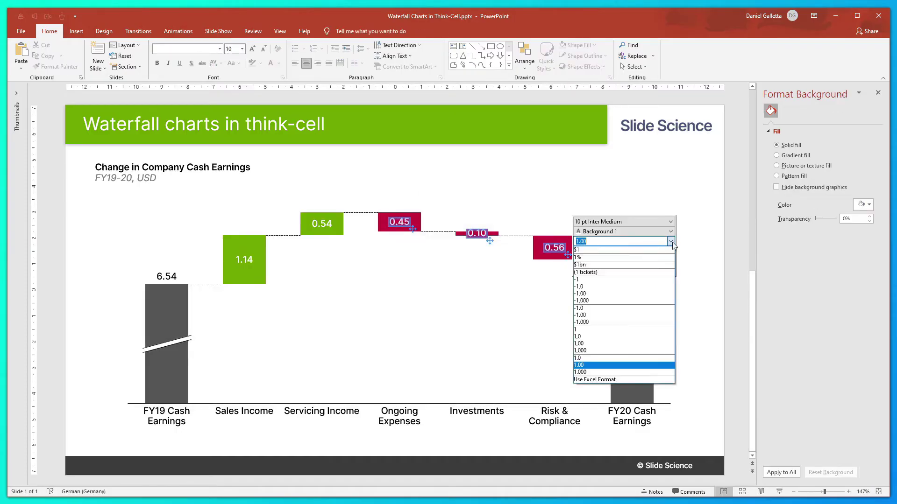
click(656, 316)
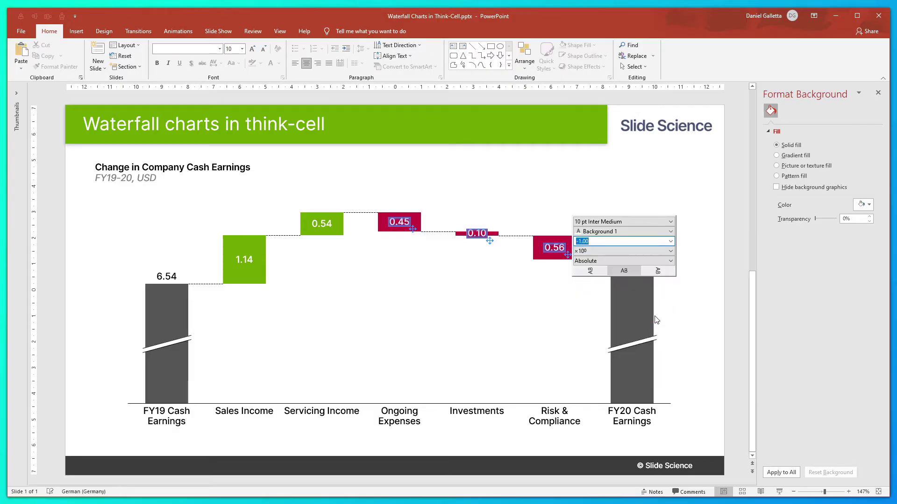
click(682, 313)
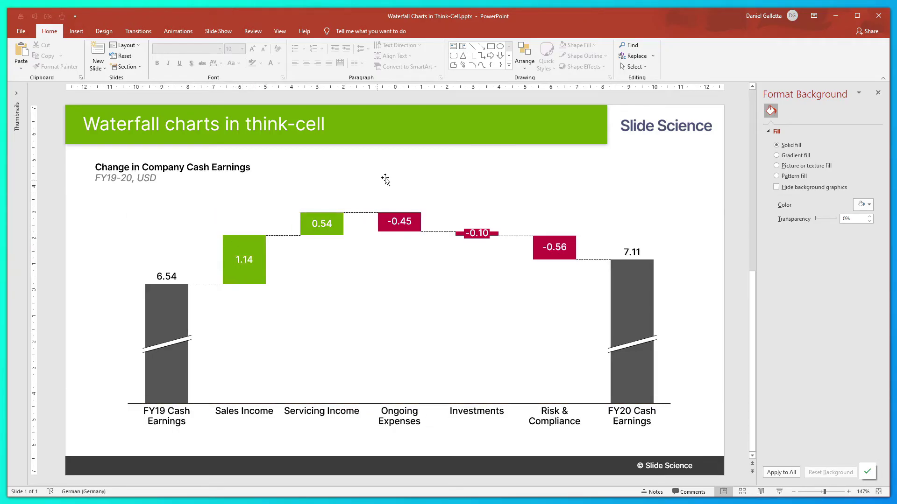
In the datasheet, set Sales Income to 0.64 in C3 and enter 0.5 in C4
double_click(332, 305)
click(565, 122)
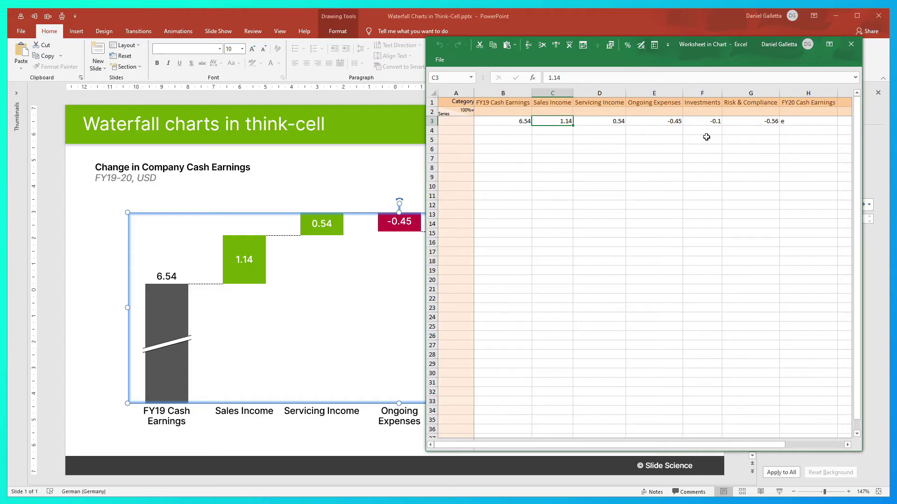
text(0.64)
key(Return)
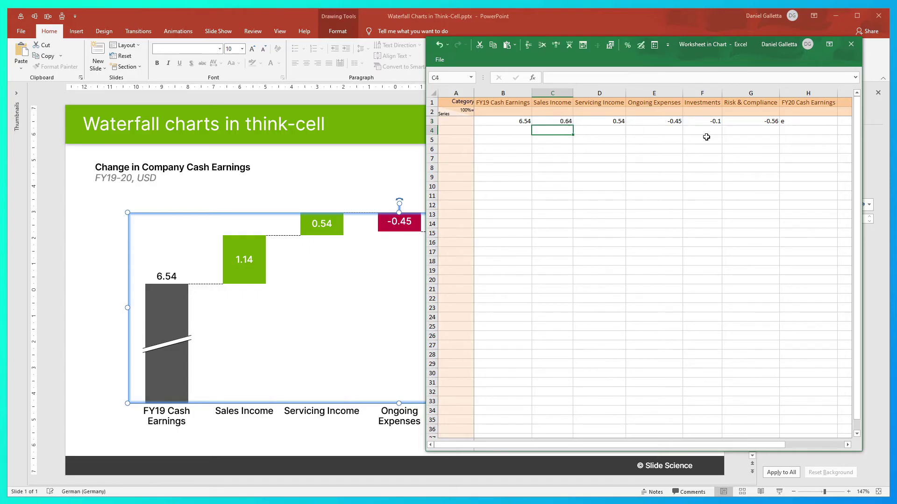
text(0.5)
key(Return)
key(Up)
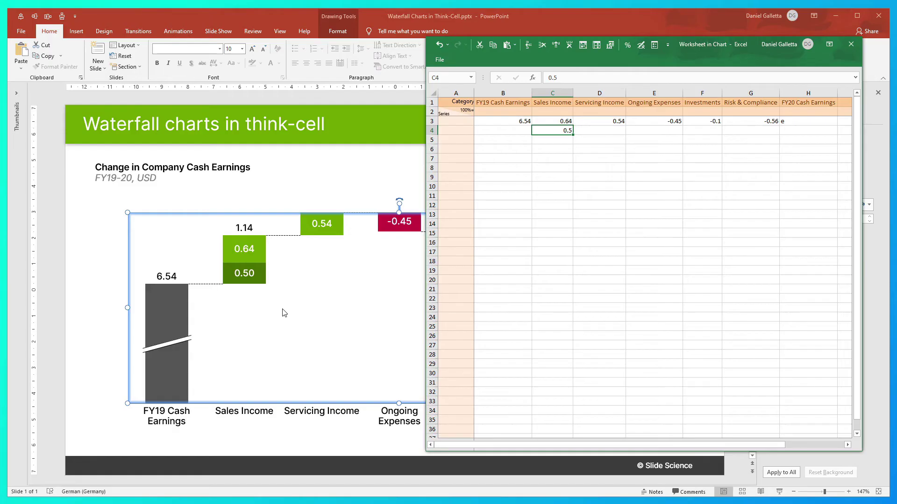
Change C4 to -0.5 so Sales Income stacks to 0.14, then close the datasheet
double_click(557, 129)
text(-)
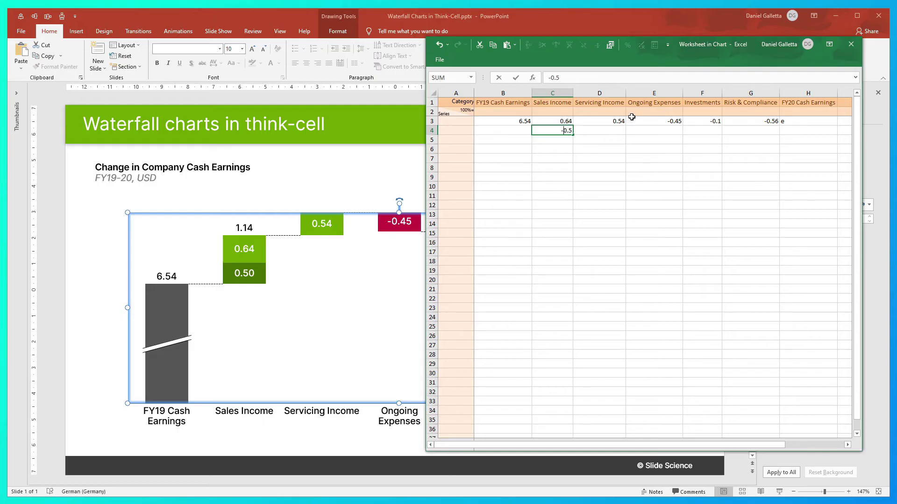
key(Return)
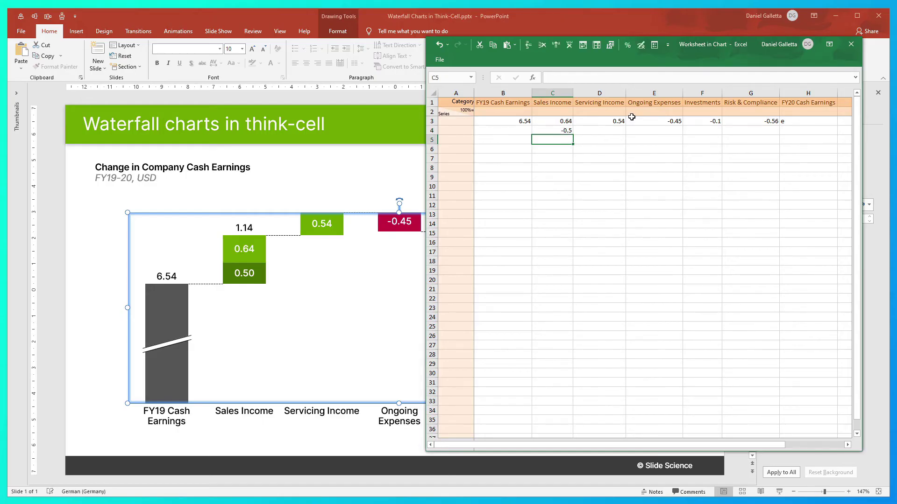
click(356, 176)
click(356, 176)
Select the -0.50 label, the connector after Sales Income and the 0.14 total label
click(240, 269)
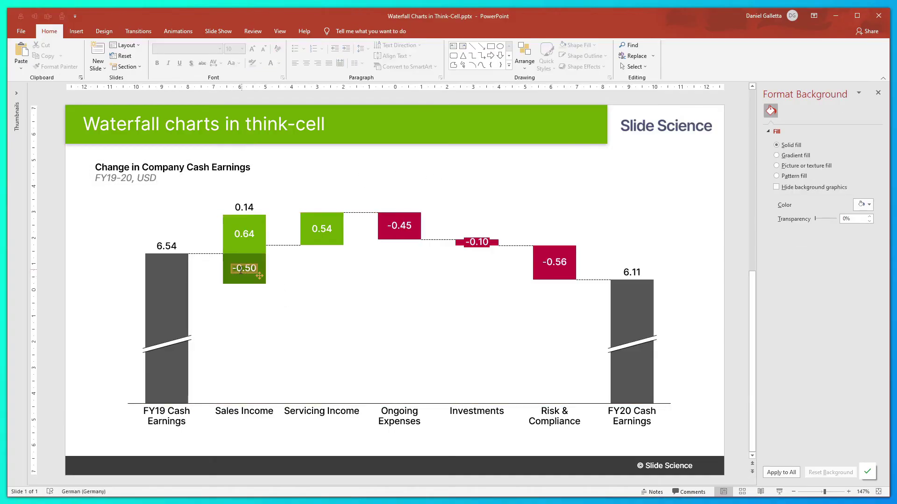
click(279, 290)
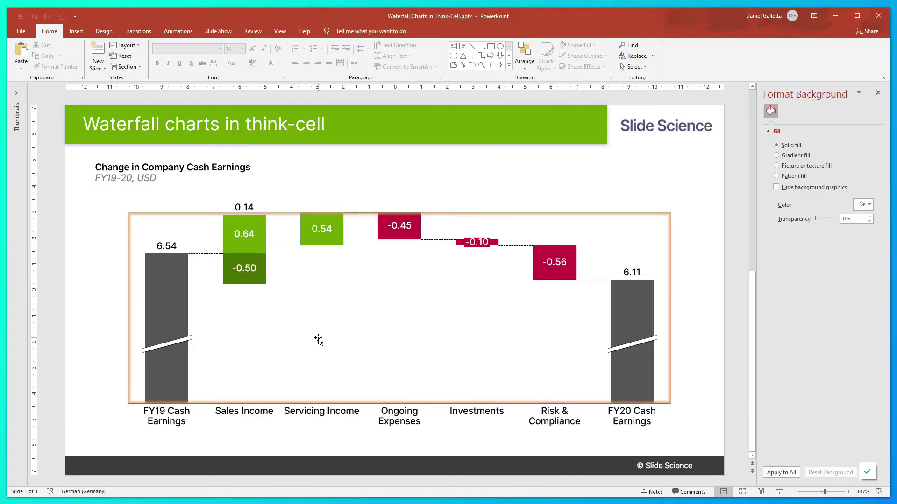
click(273, 245)
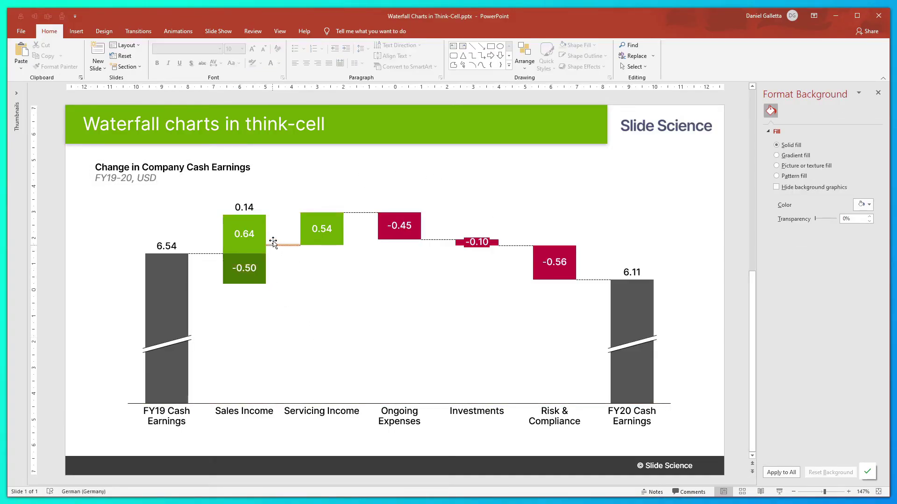
click(271, 234)
click(271, 245)
click(271, 246)
click(268, 247)
click(266, 247)
click(270, 246)
click(267, 246)
click(266, 246)
click(238, 206)
click(238, 206)
click(259, 210)
click(355, 197)
Select the FY20 Cash Earnings column, back at a 7.11 total, then clear the selection
click(632, 245)
click(629, 289)
click(644, 251)
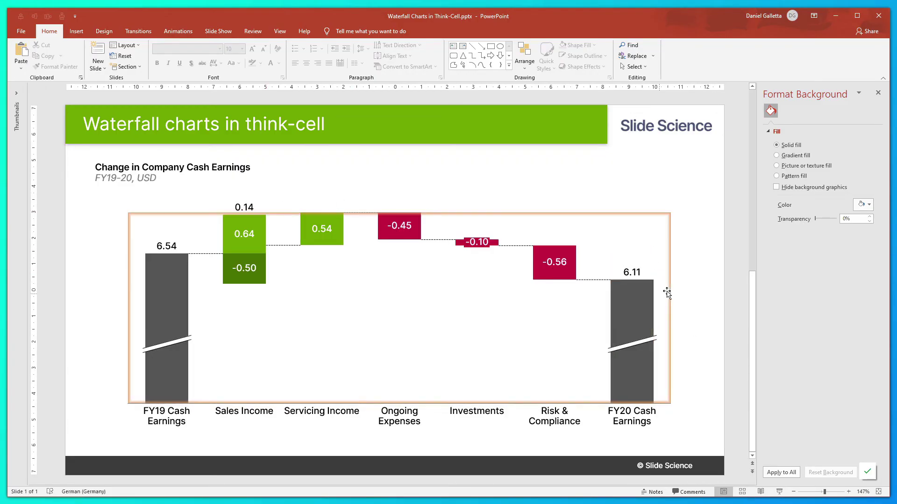
click(640, 295)
click(414, 295)
click(627, 282)
click(702, 272)
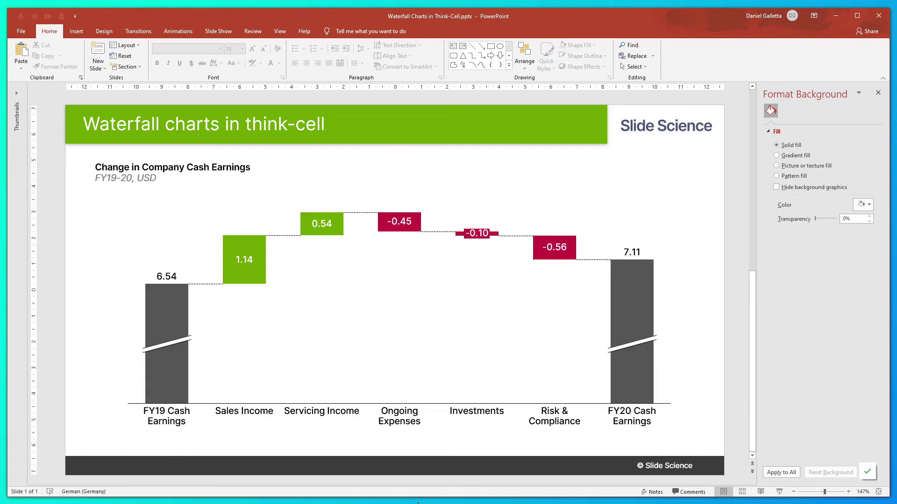
Add an 'FY20 Competitor Cash Earnings' category in I1 with 7.34 in I3, then close the datasheet
click(443, 341)
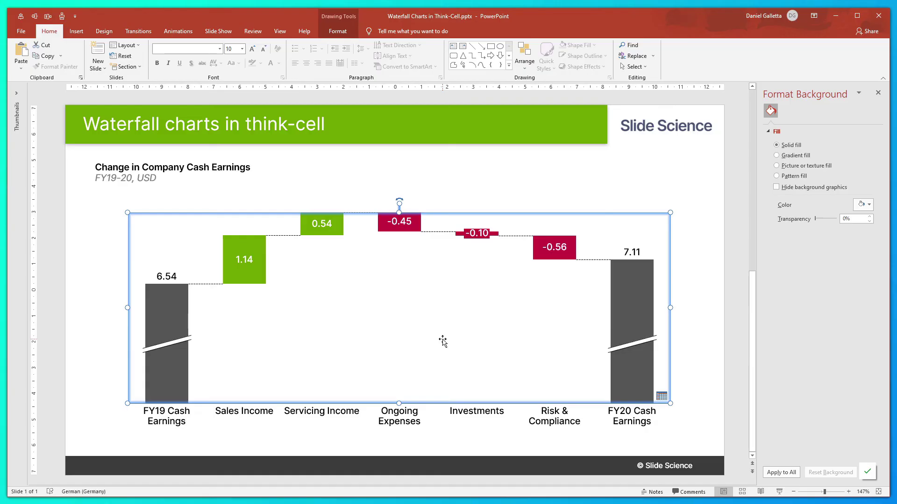
double_click(443, 341)
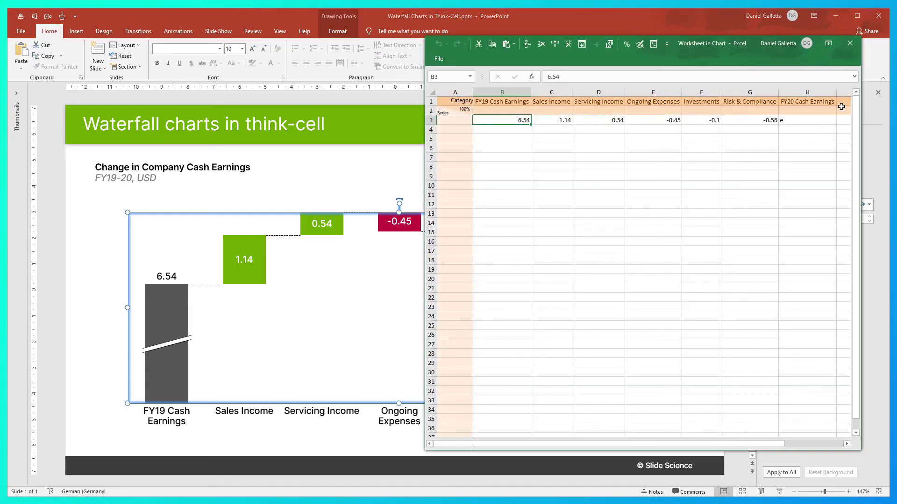
click(846, 444)
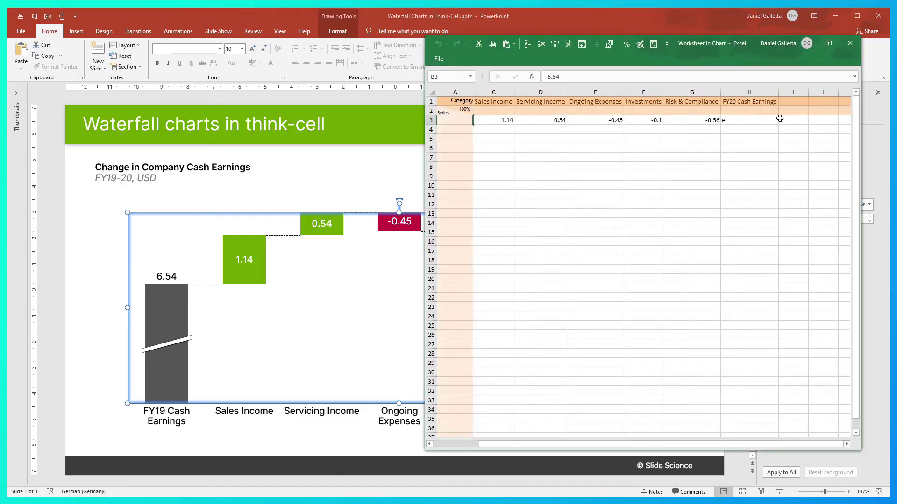
click(790, 101)
text(FY)
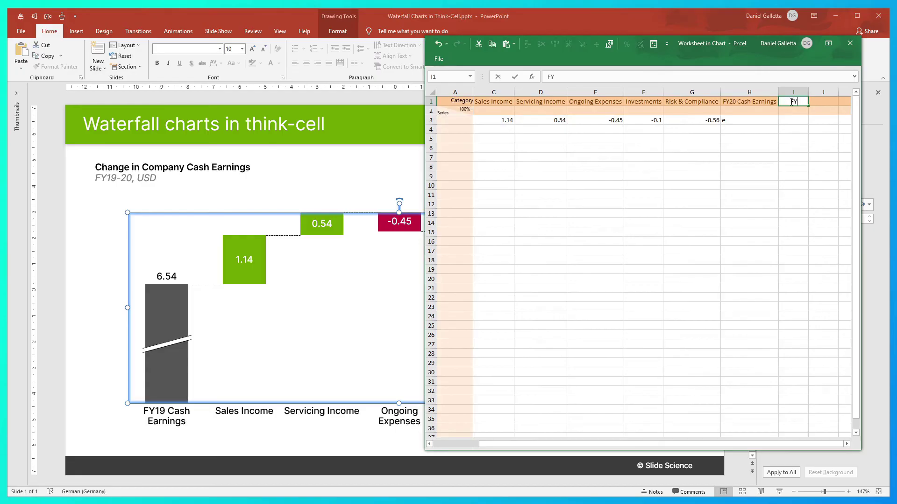
text(20 Competitor )
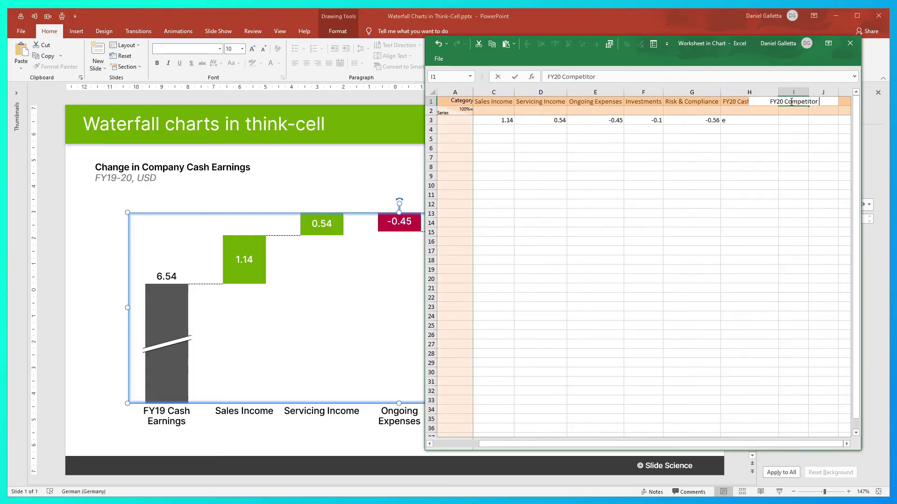
text(Cash Earnings)
key(Return)
click(812, 121)
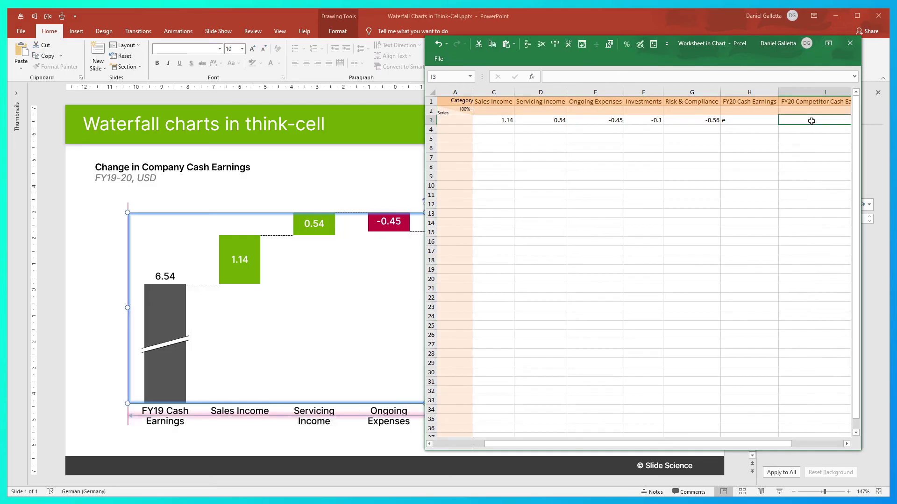
text(7.34)
key(Return)
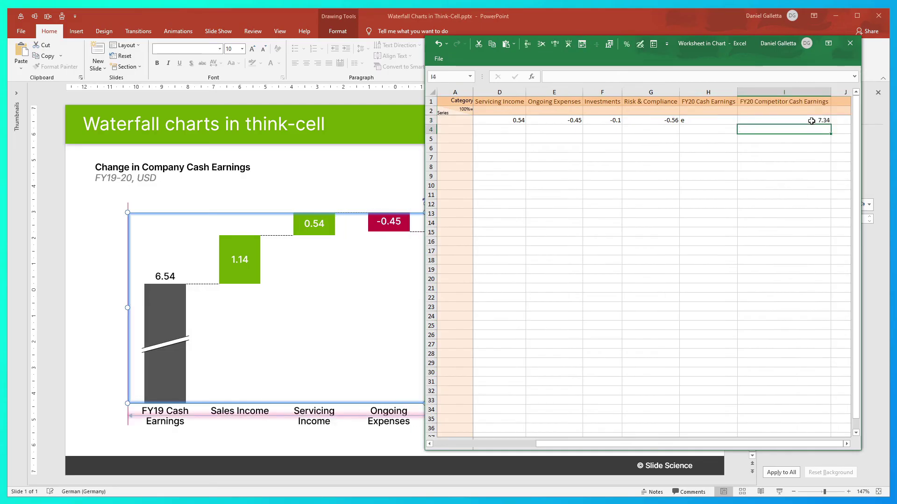
click(391, 221)
click(689, 299)
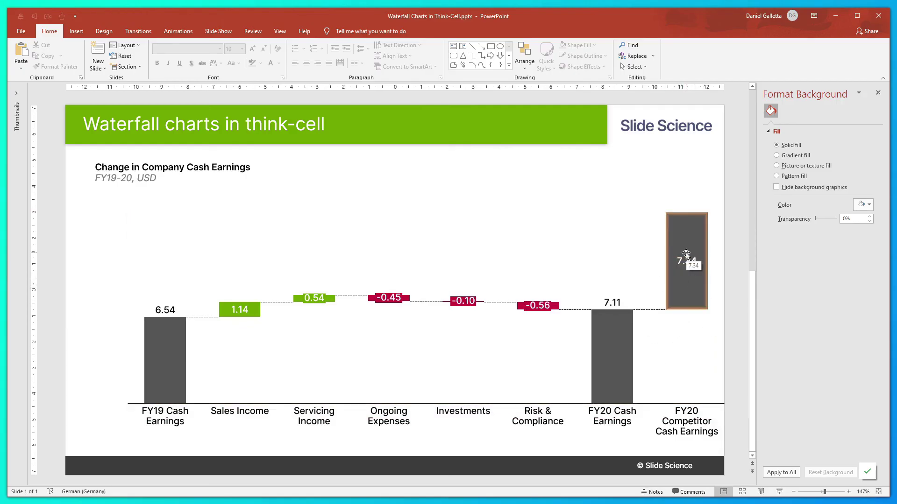
Narrow the chart and delete the 7.11–7.34 connector so the competitor column starts at the baseline
click(728, 268)
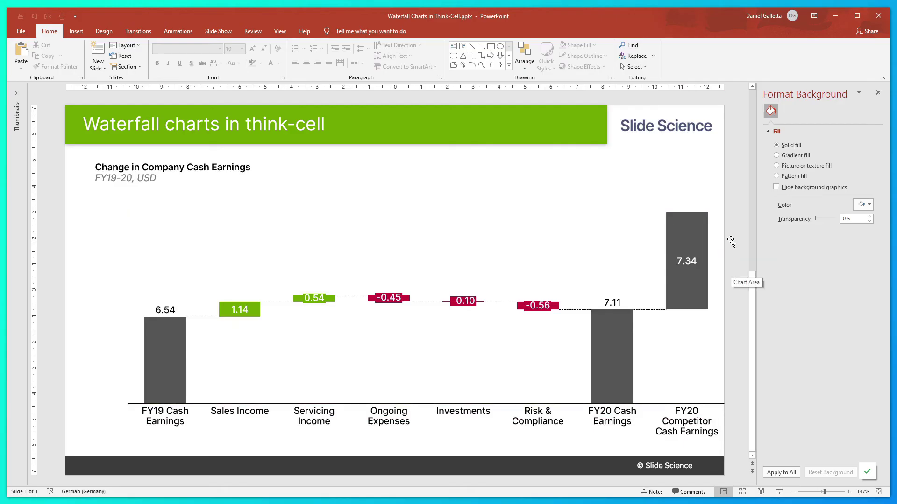
click(731, 241)
drag(727, 300, 677, 338)
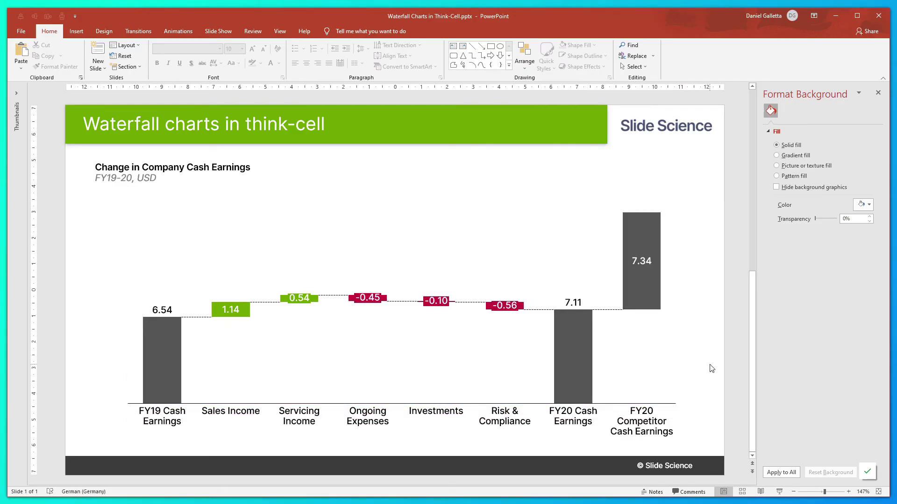
click(613, 310)
key(Delete)
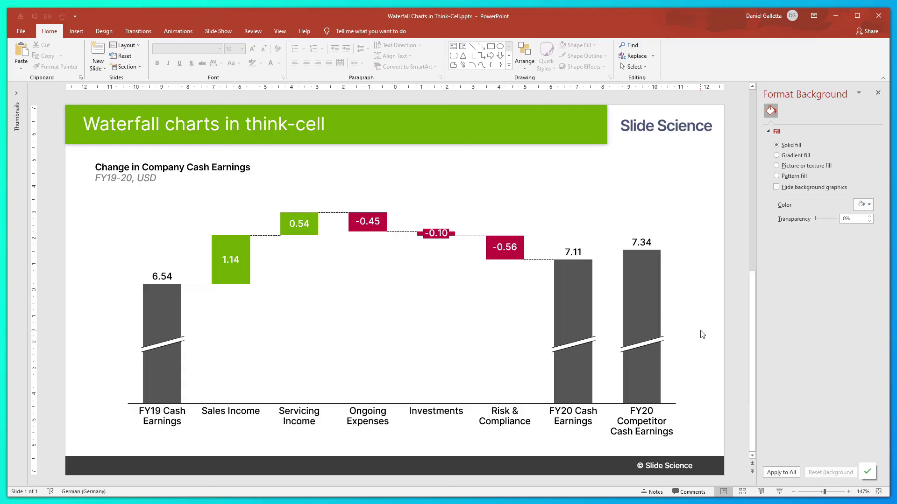
Add a total difference arrow from the FY19 to the FY20 Cash Earnings column
click(154, 306)
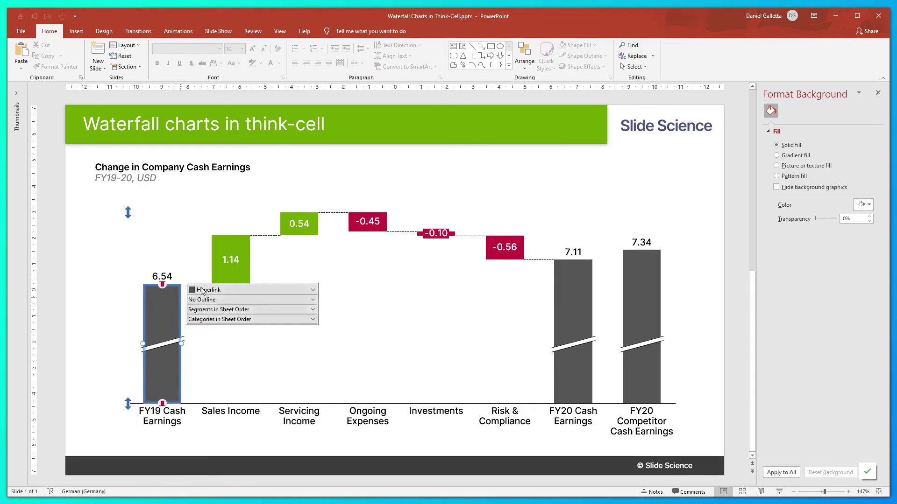
right_click(581, 292)
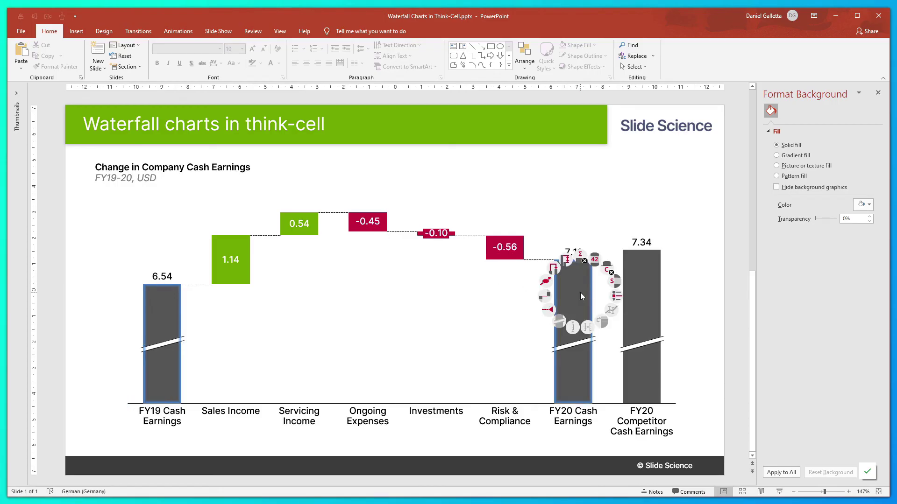
click(554, 270)
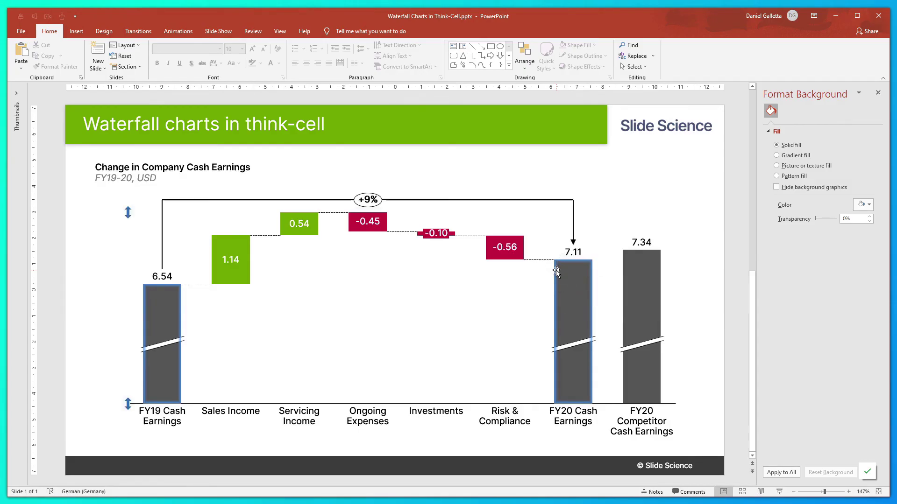
Format the arrow's label with one decimal place so it reads +8.7%
click(368, 200)
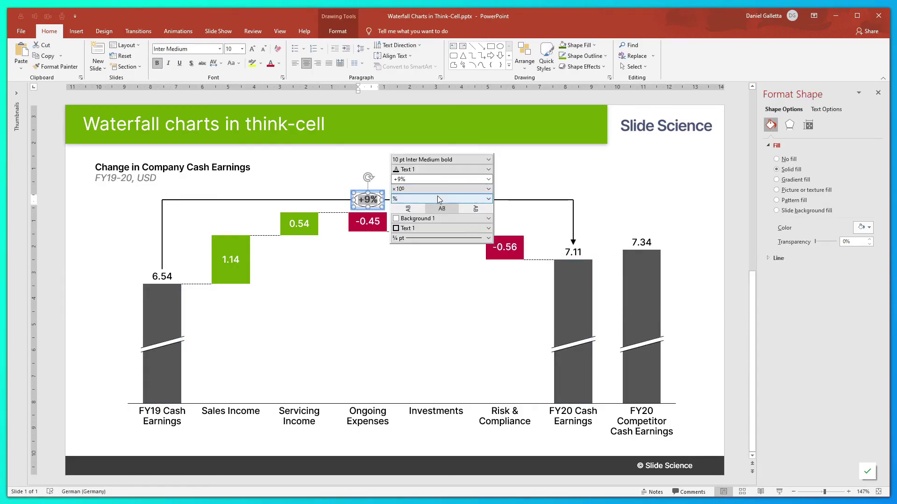
click(402, 180)
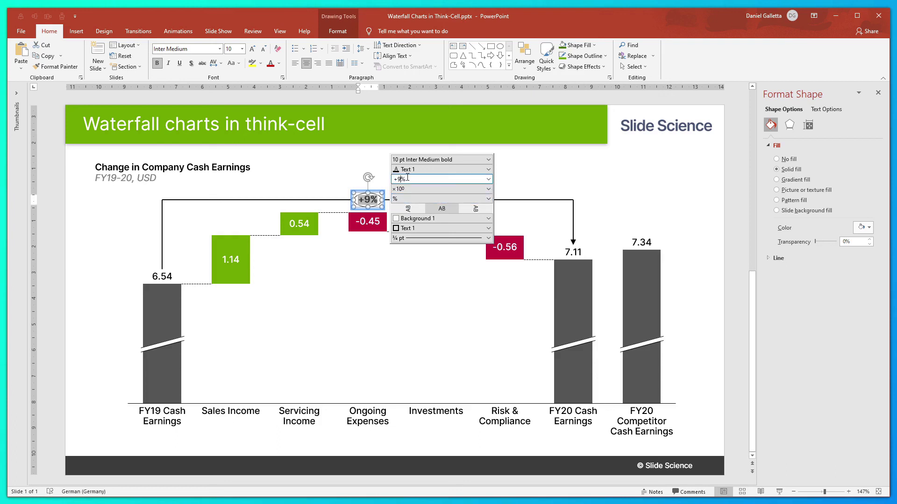
key(Return)
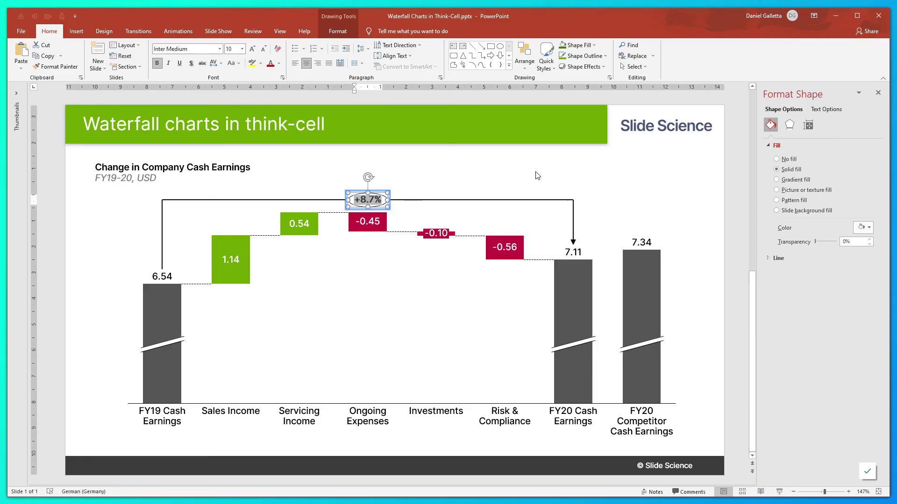